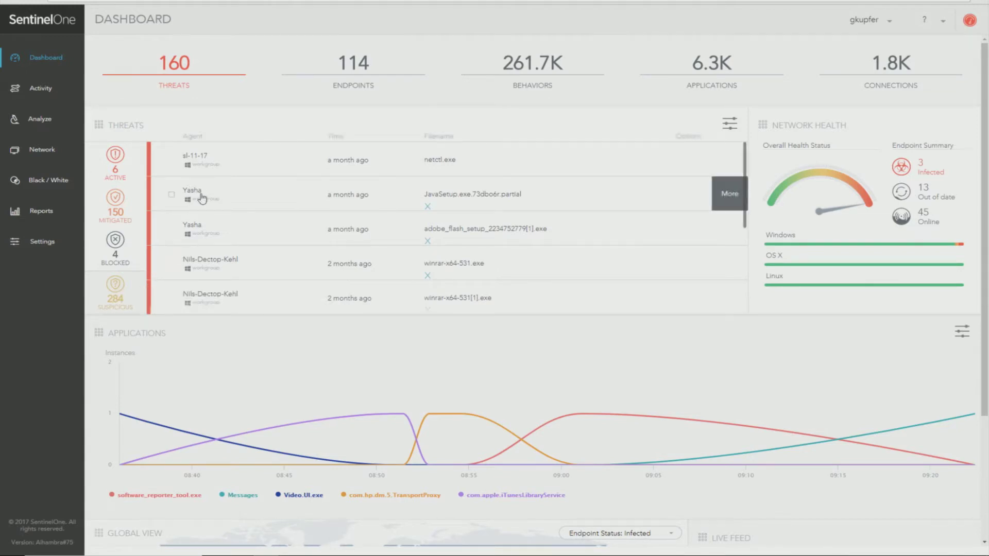
Step: Filter the dashboard threats to Active, then toggle the Suspicious filter on and off
mouse_move(122, 265)
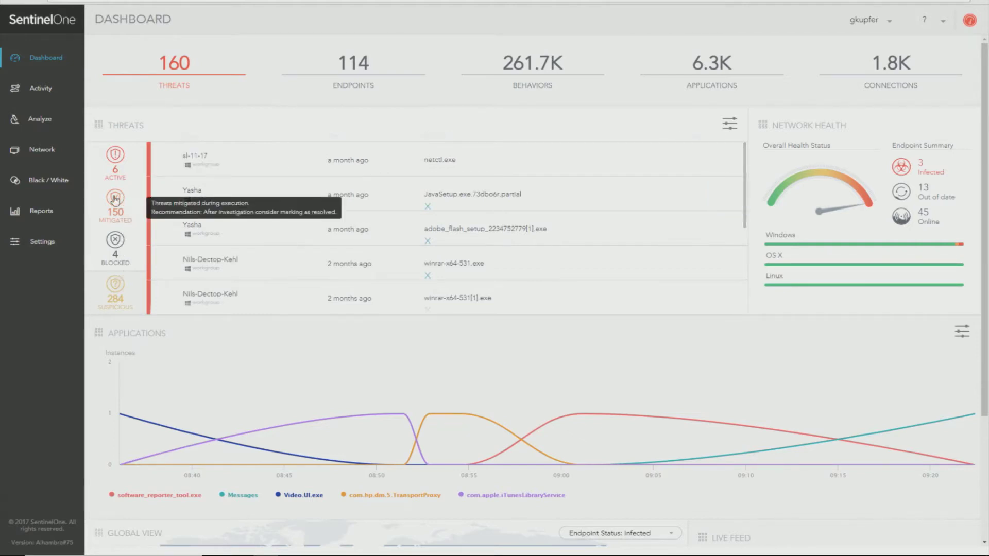
mouse_move(114, 163)
click(115, 162)
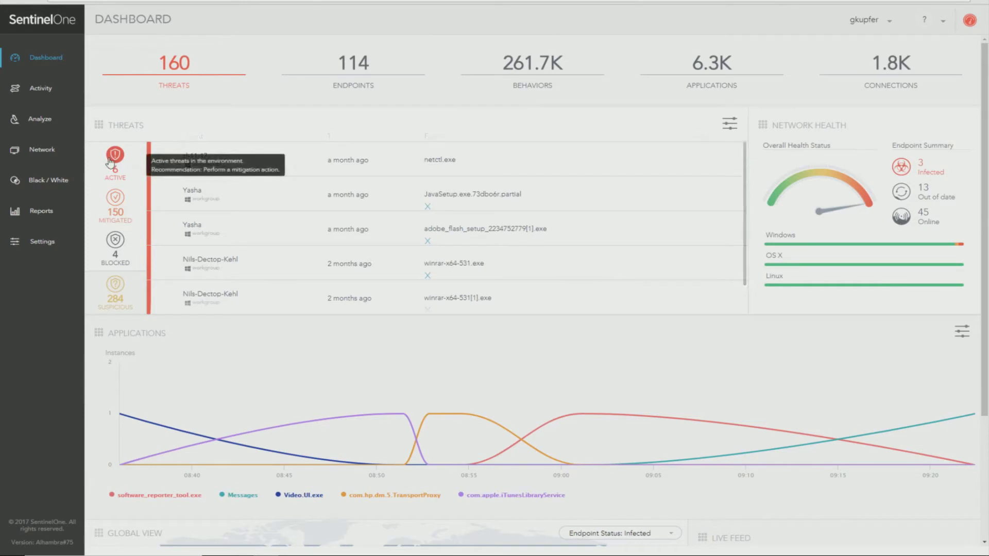
mouse_move(118, 211)
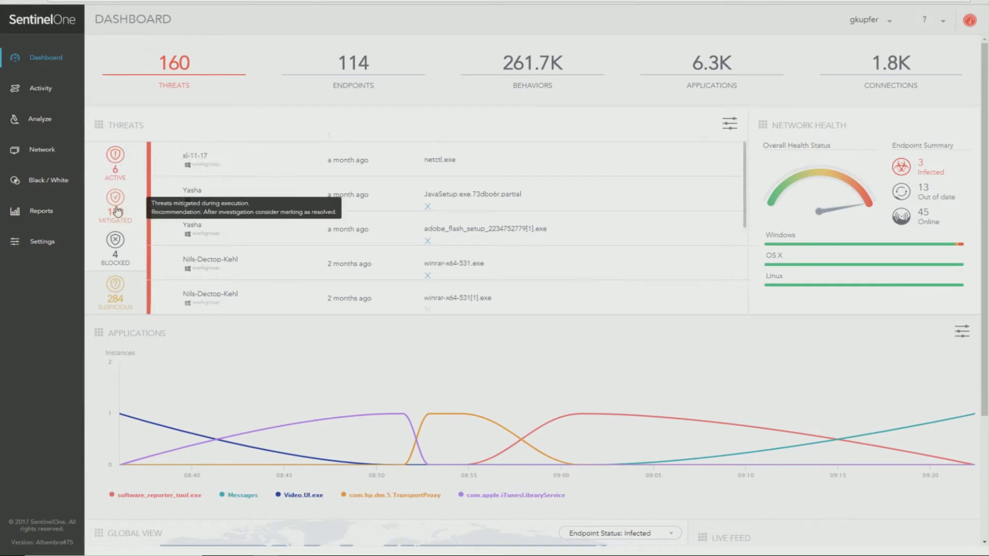
click(122, 287)
click(122, 286)
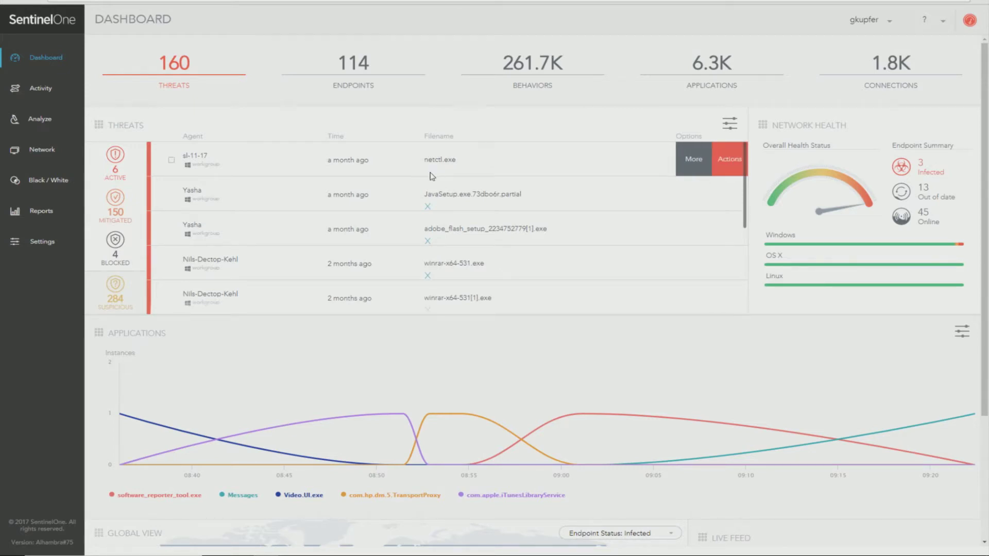
Step: Scroll the Threats list and bring up the More options for the netctl.exe threat
scroll(433, 210, down, 5)
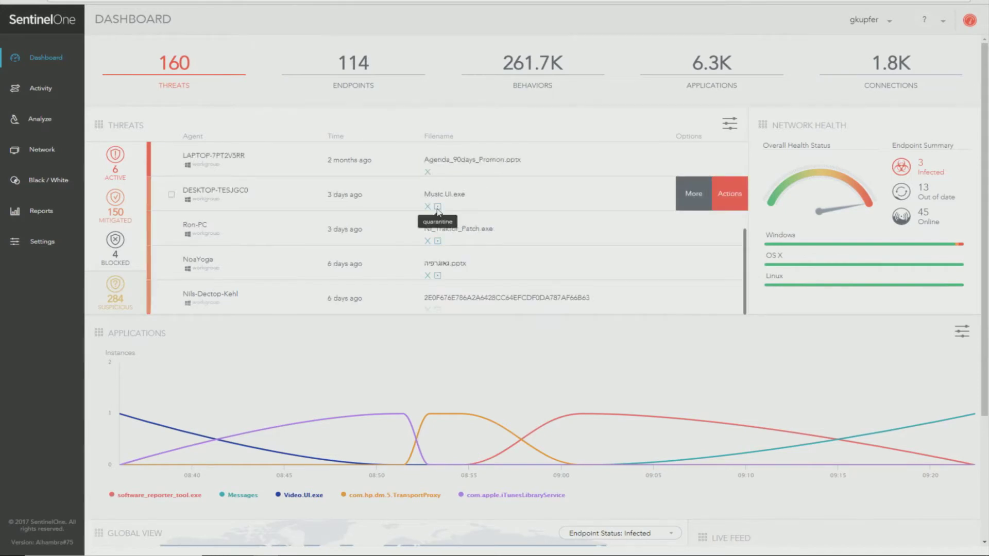
scroll(437, 211, up, 5)
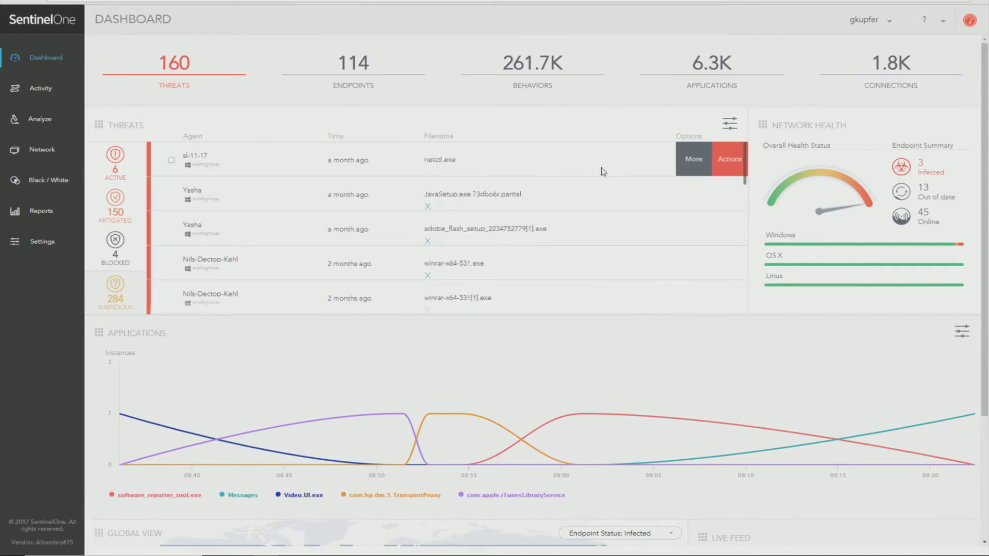
click(695, 167)
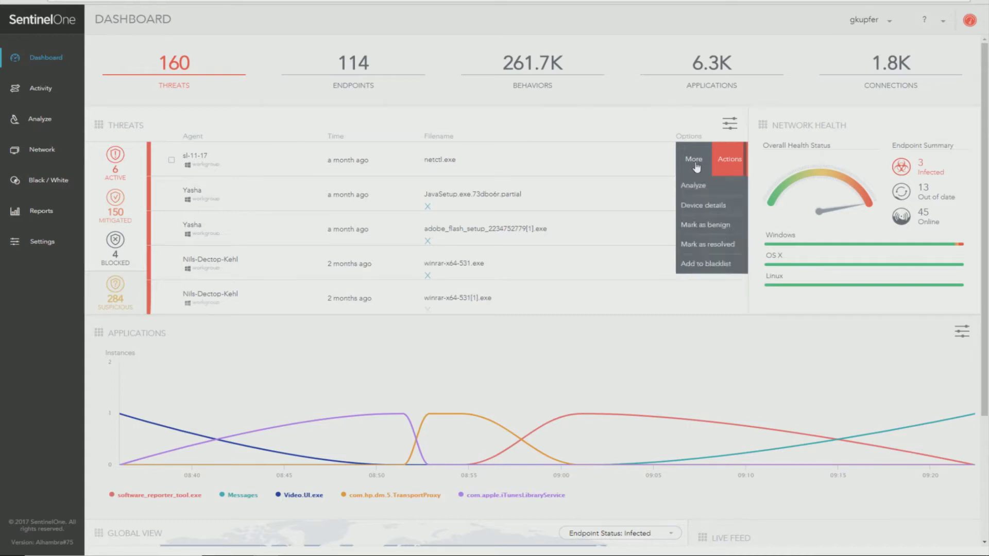
Step: Open the netctl.exe forensic analysis and check the 2 machines where it was seen on the network
click(695, 186)
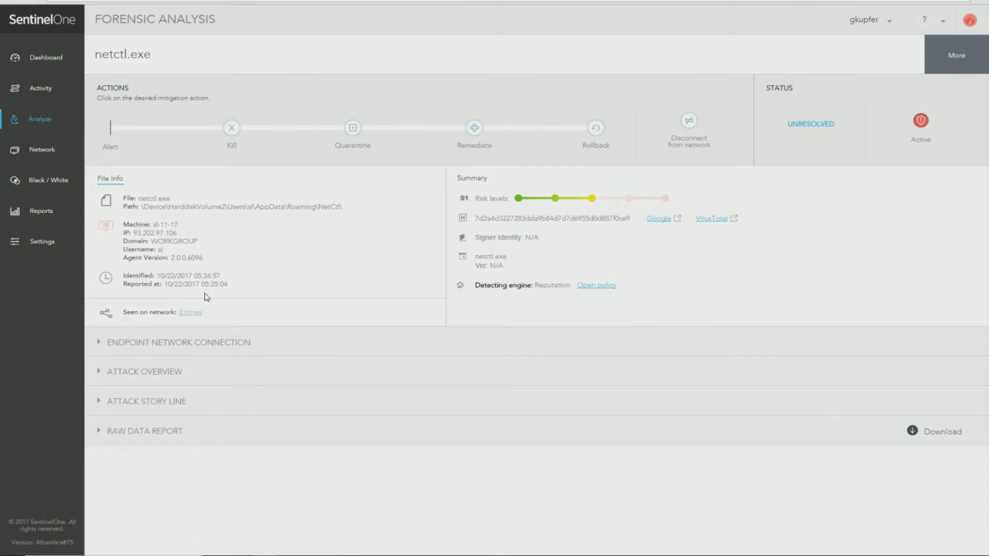
click(189, 313)
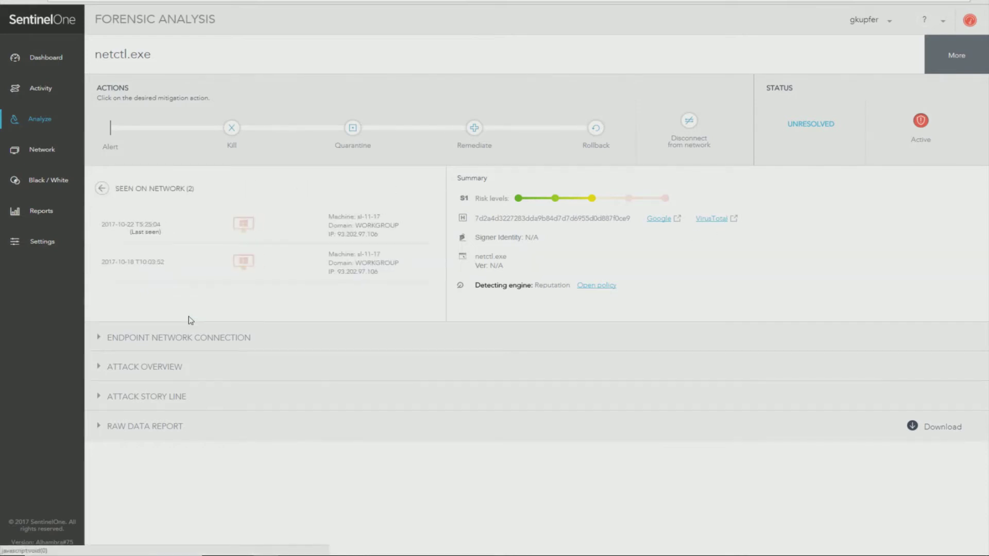
click(102, 188)
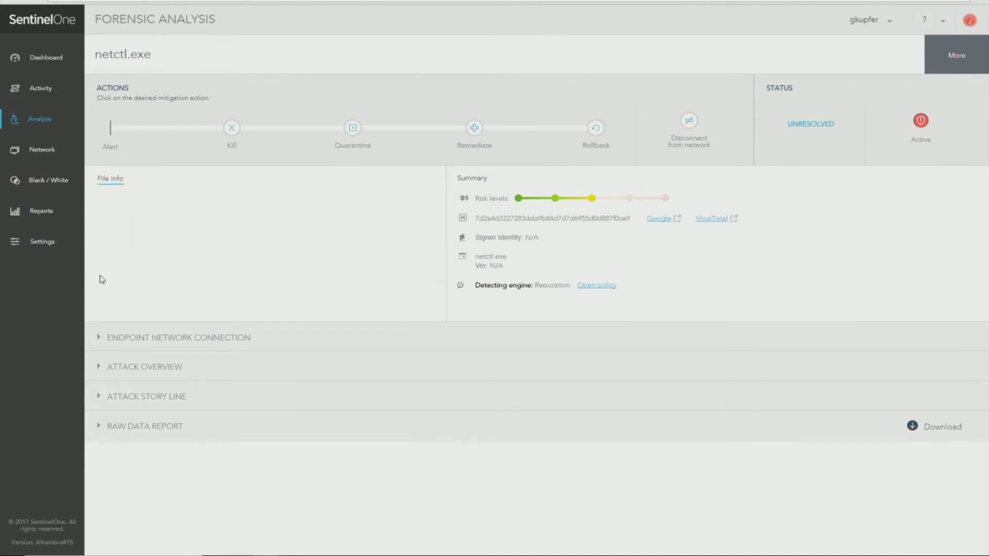
Step: Expand and collapse the netctl.exe endpoint network connection map and attack overview statistics
click(100, 346)
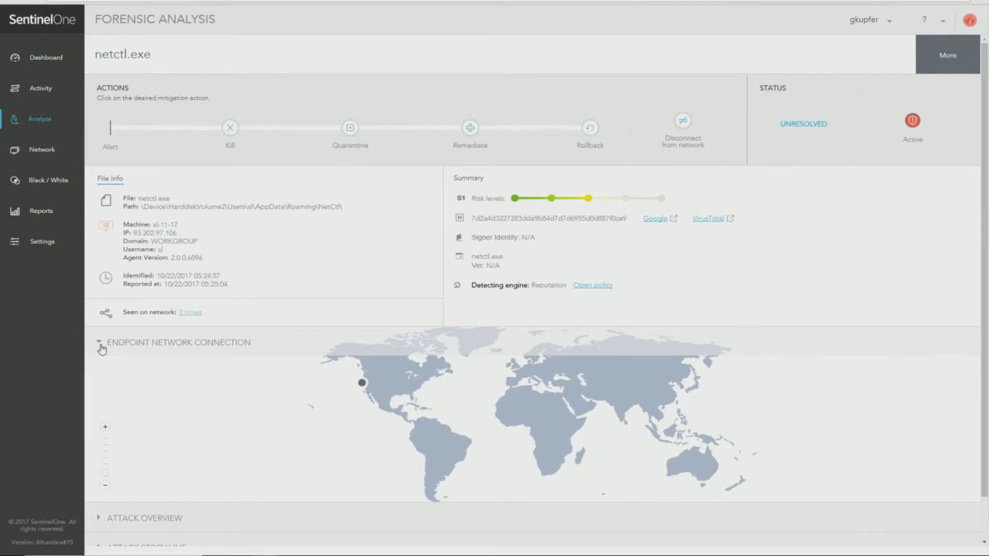
click(102, 347)
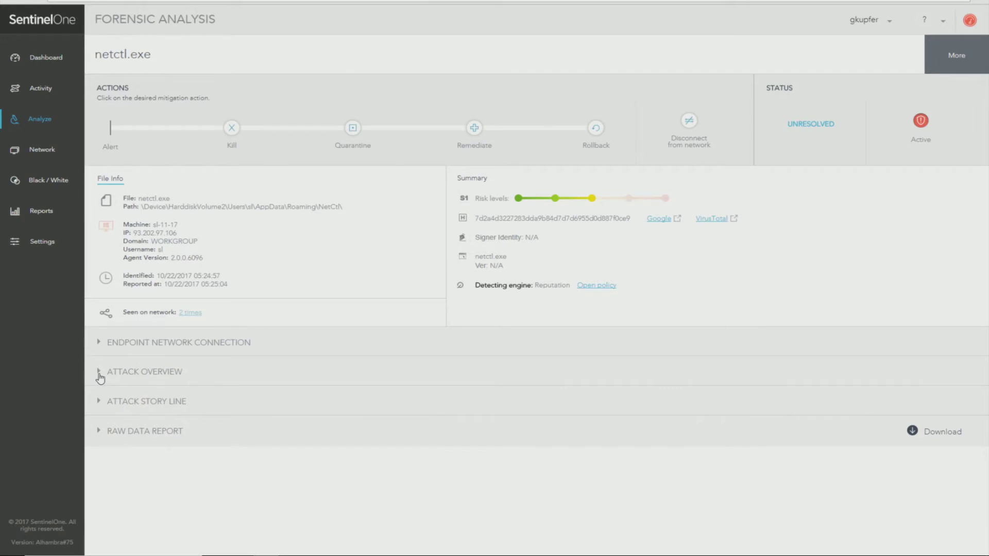
click(99, 373)
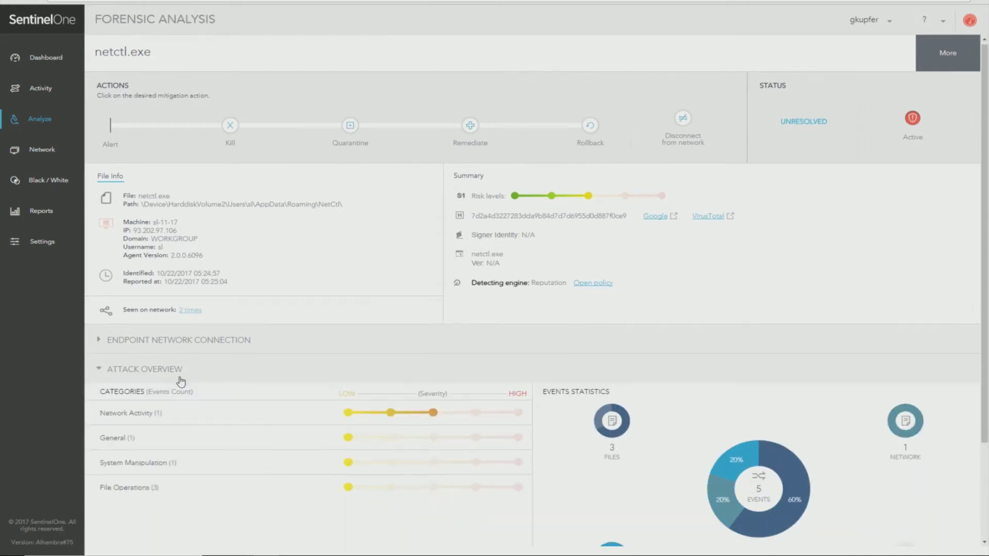
scroll(181, 381, down, 1)
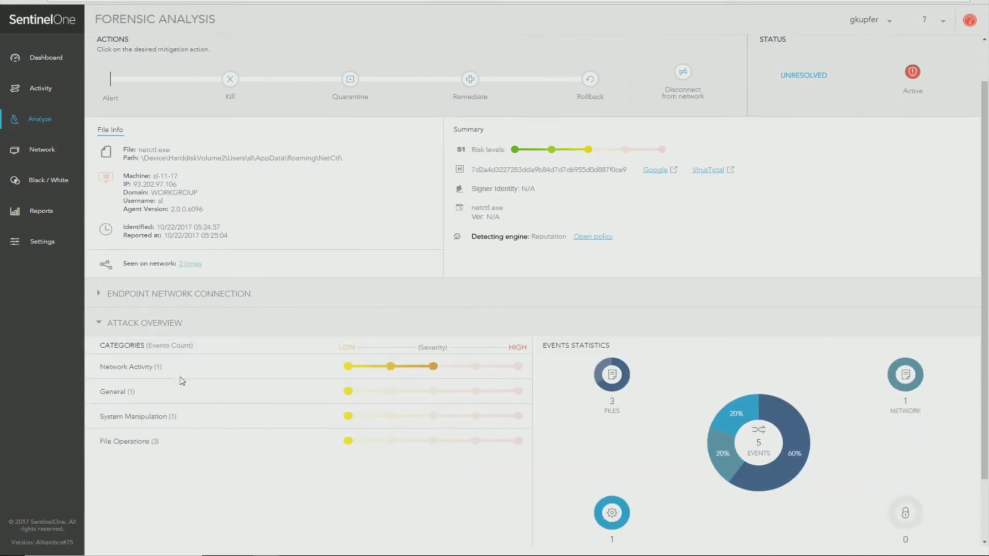
click(99, 325)
Step: Review the attack story line and raw data report, then return to the dashboard
click(104, 400)
scroll(109, 400, down, 2)
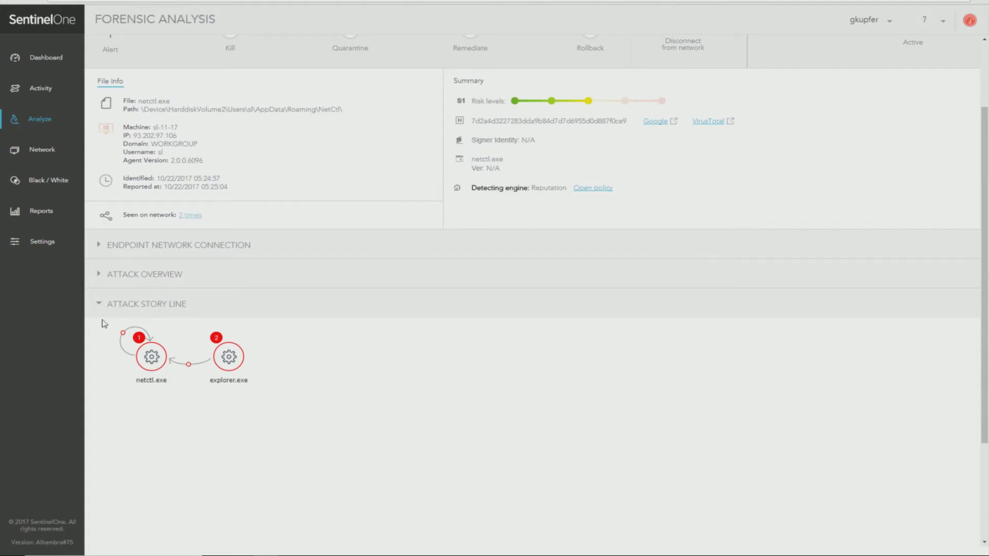
click(99, 305)
click(97, 433)
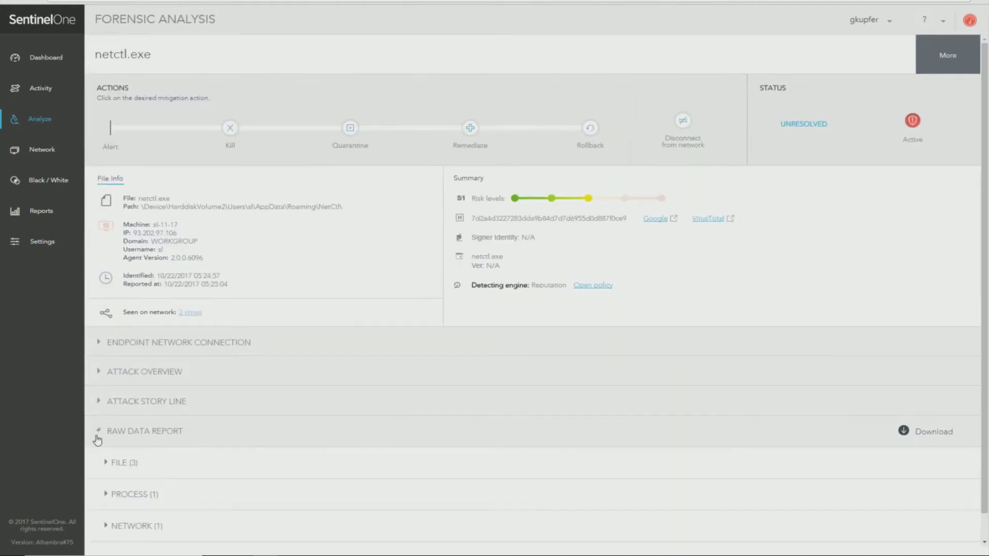
scroll(97, 438, down, 1)
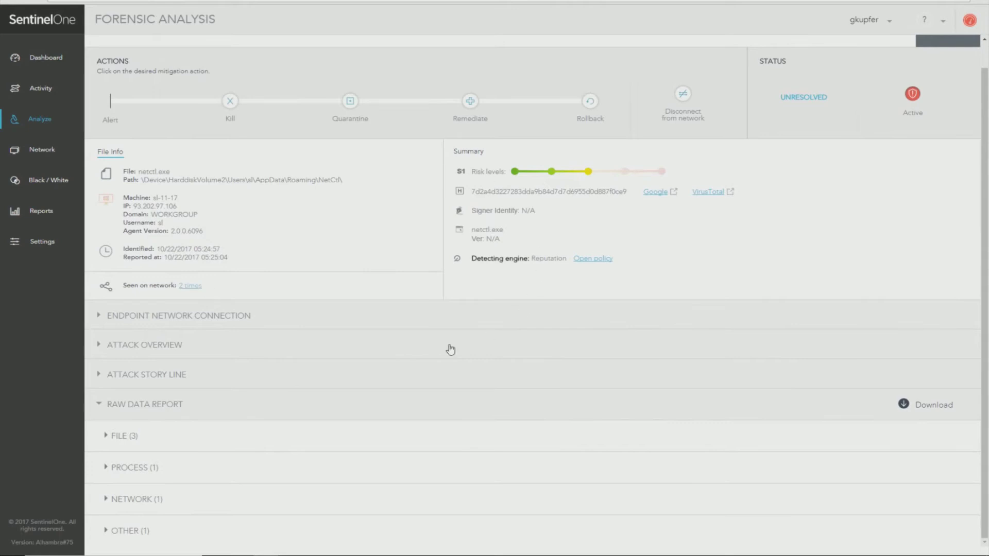
click(102, 404)
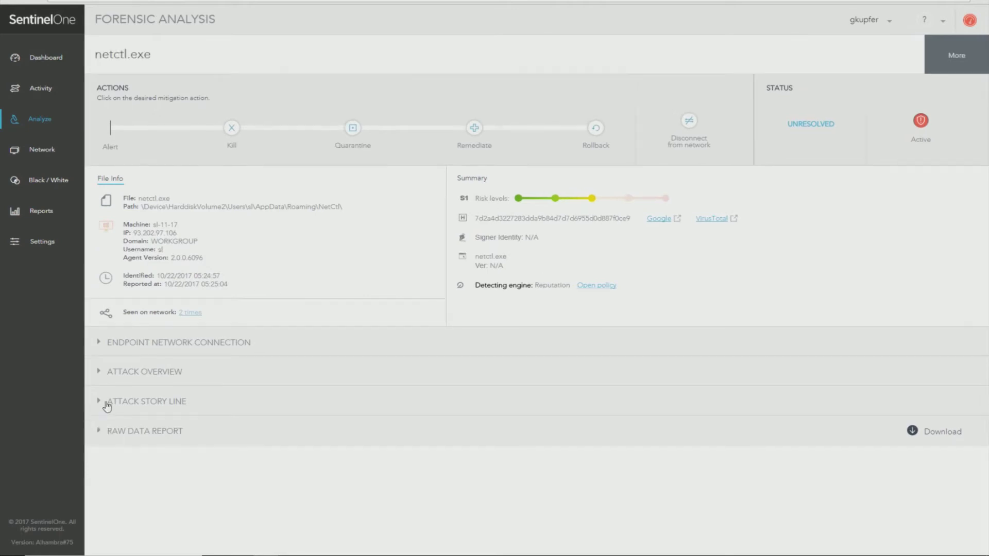
click(46, 61)
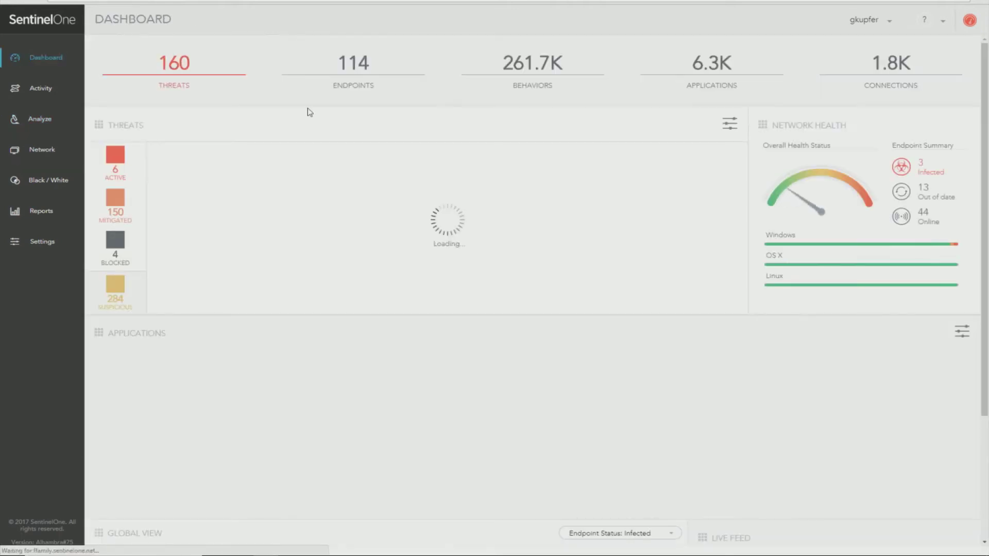
mouse_move(131, 303)
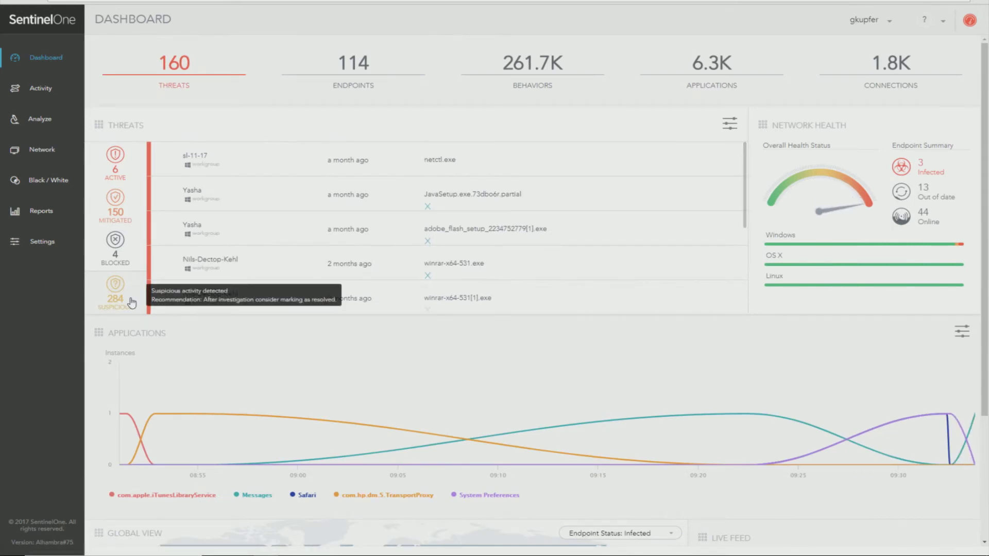
click(131, 303)
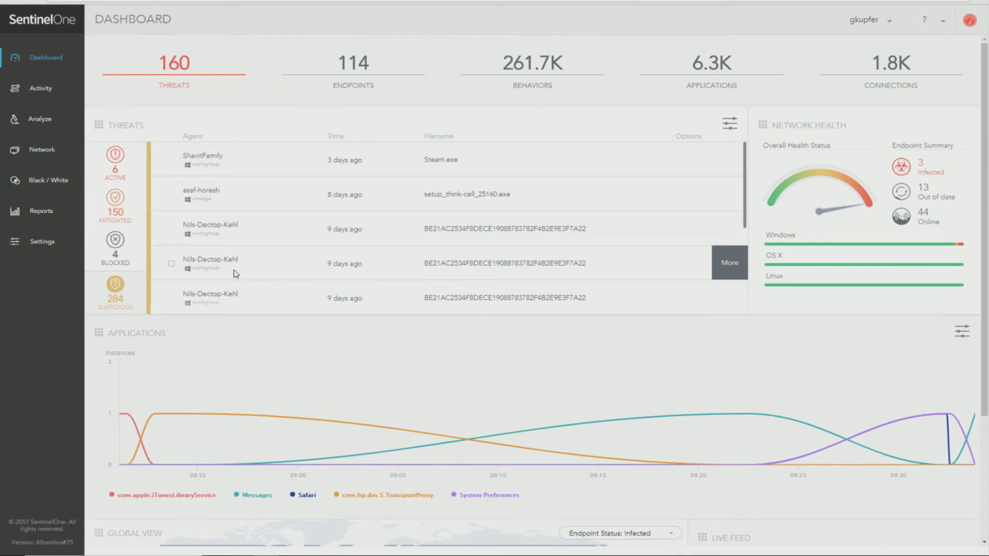
mouse_move(133, 307)
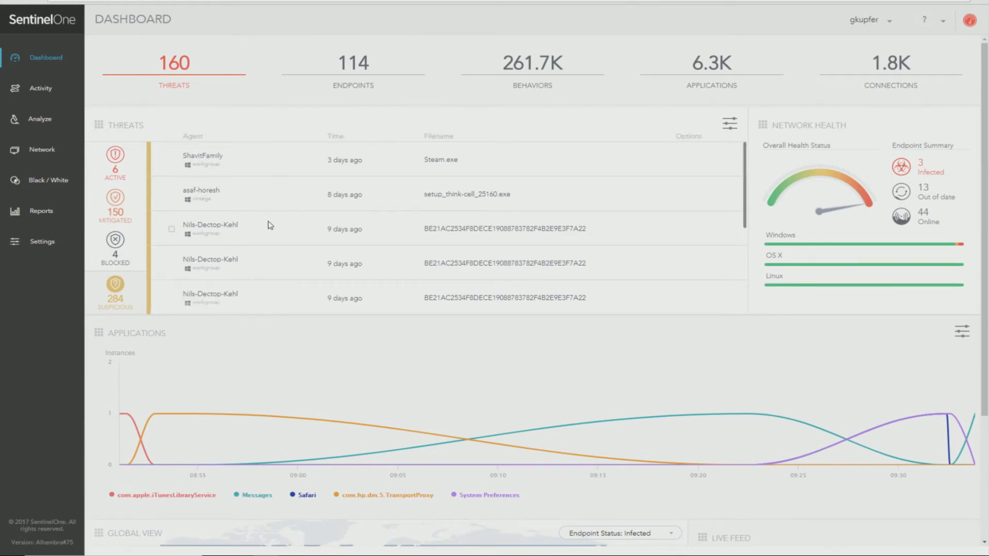
mouse_move(434, 235)
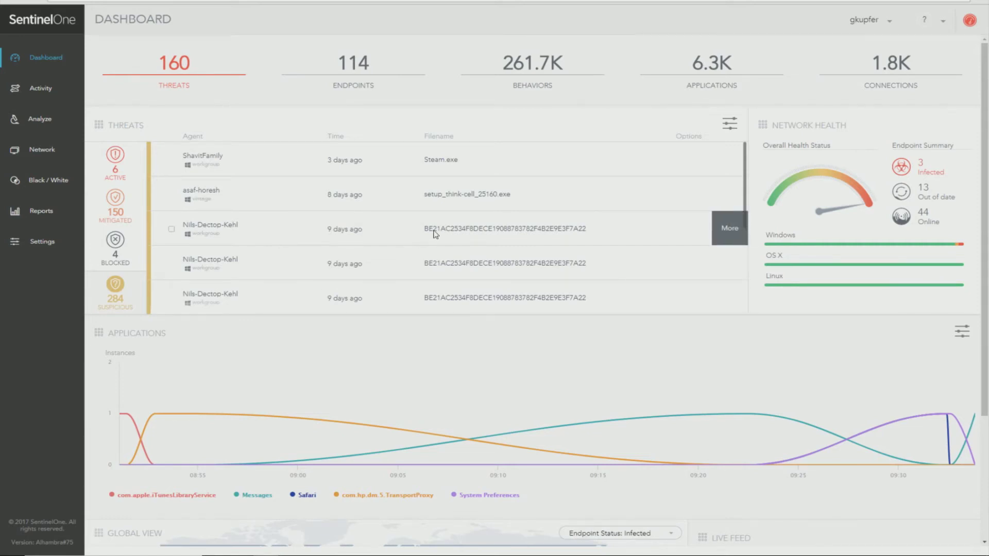
click(115, 154)
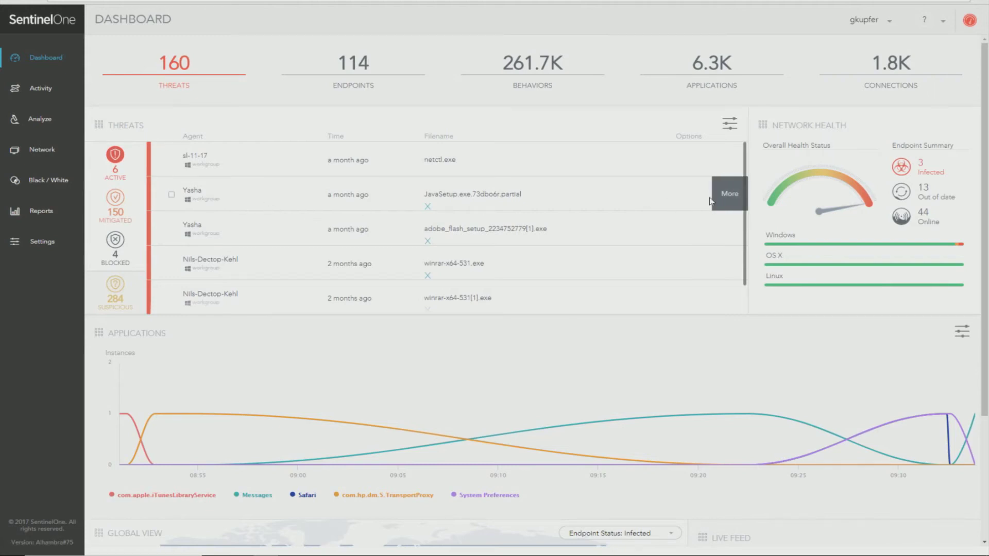
Step: Cancel marking the JavaSetup threat as resolved and open the Analyze page's full threats list
click(729, 195)
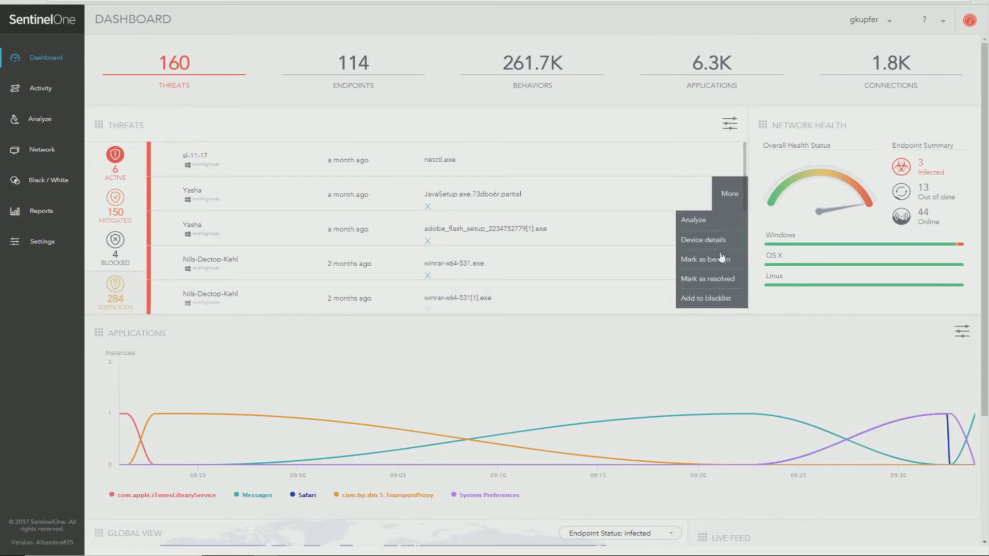
click(718, 280)
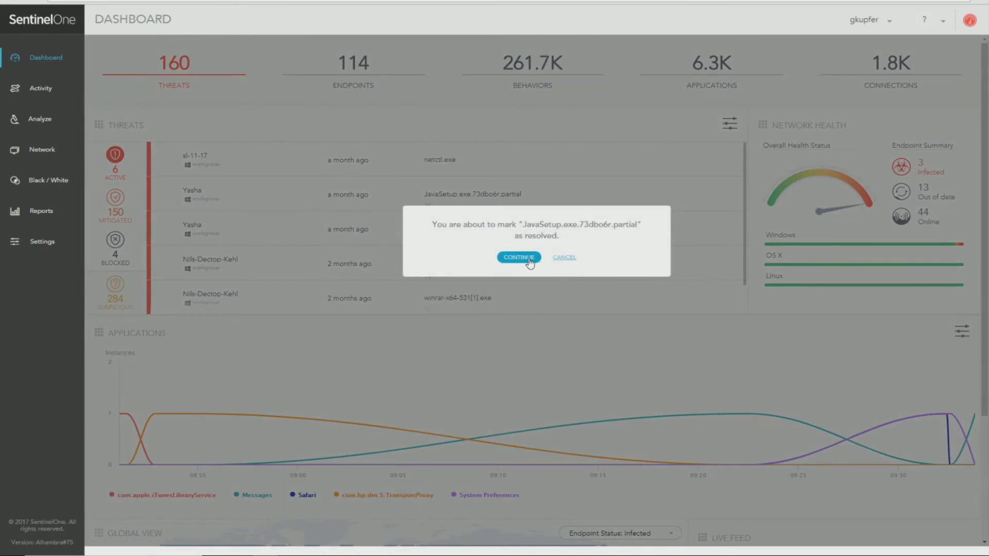
click(565, 260)
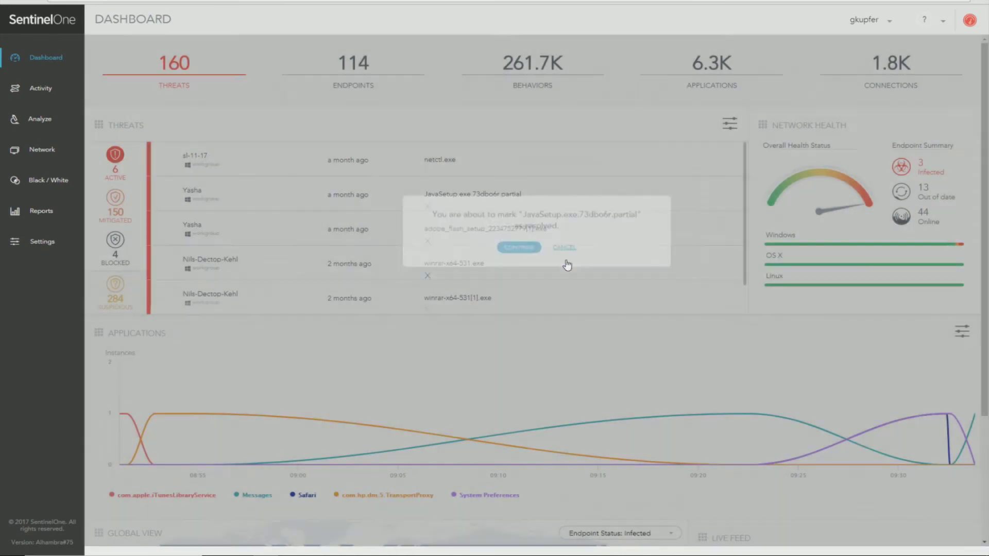
mouse_move(246, 175)
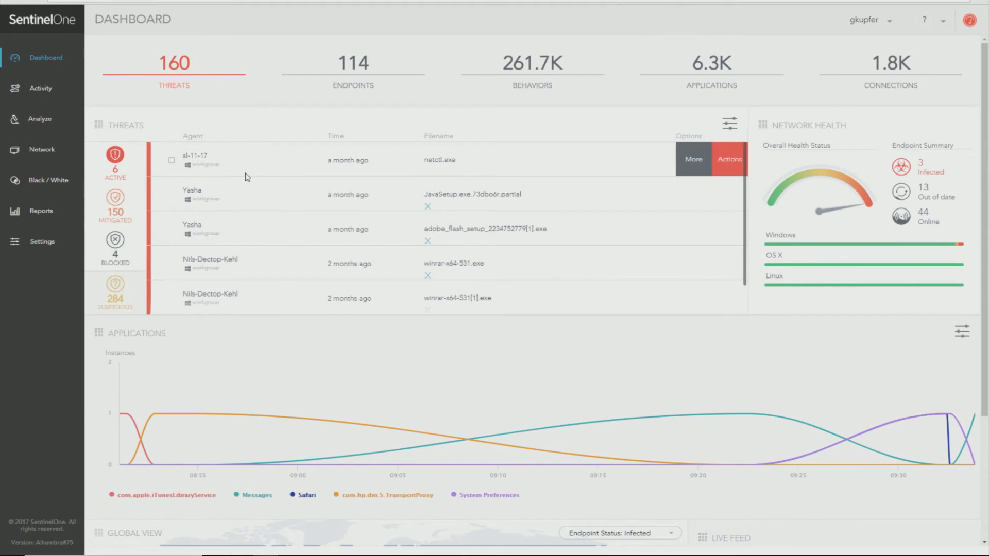
click(51, 124)
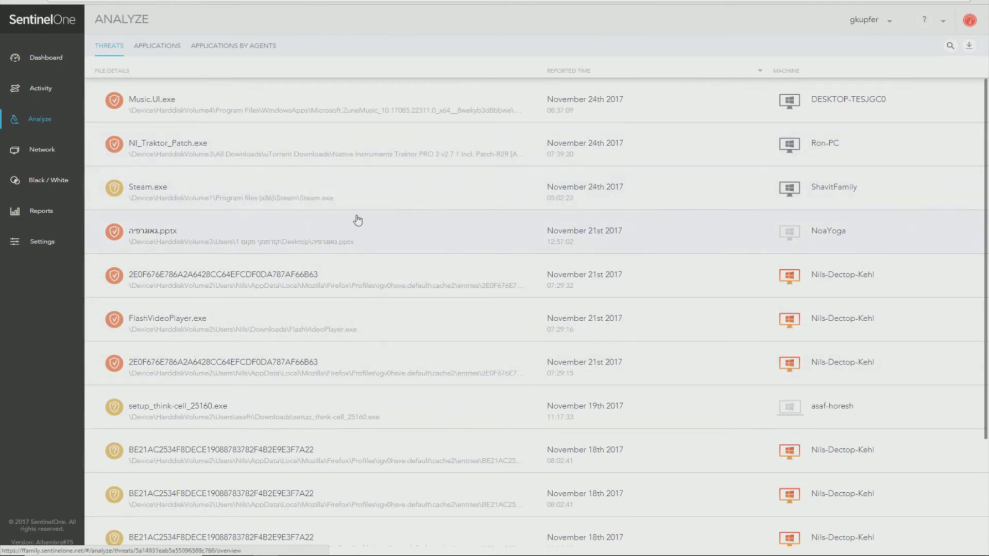
Step: View the Applications by Agents list, then bring up the Default policy in Settings
click(949, 46)
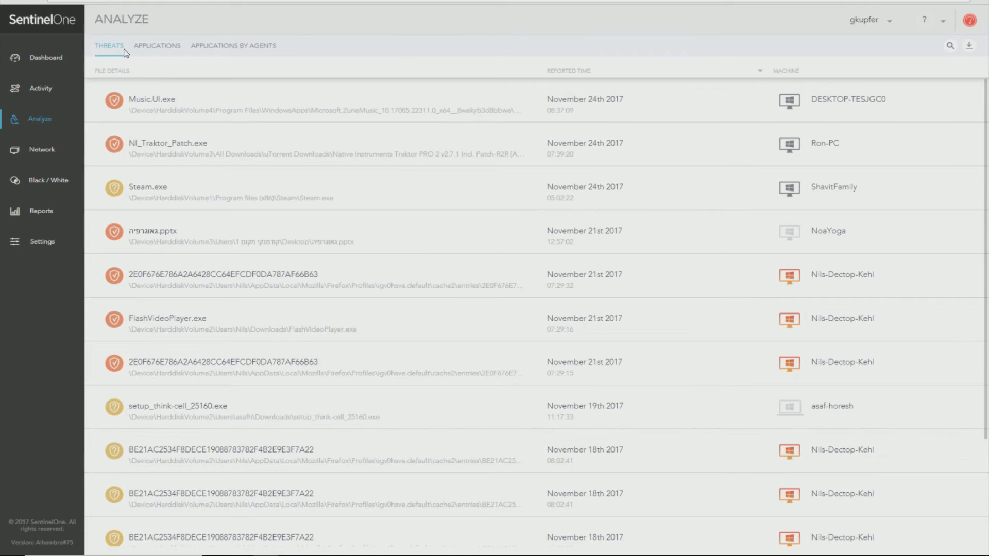
click(159, 47)
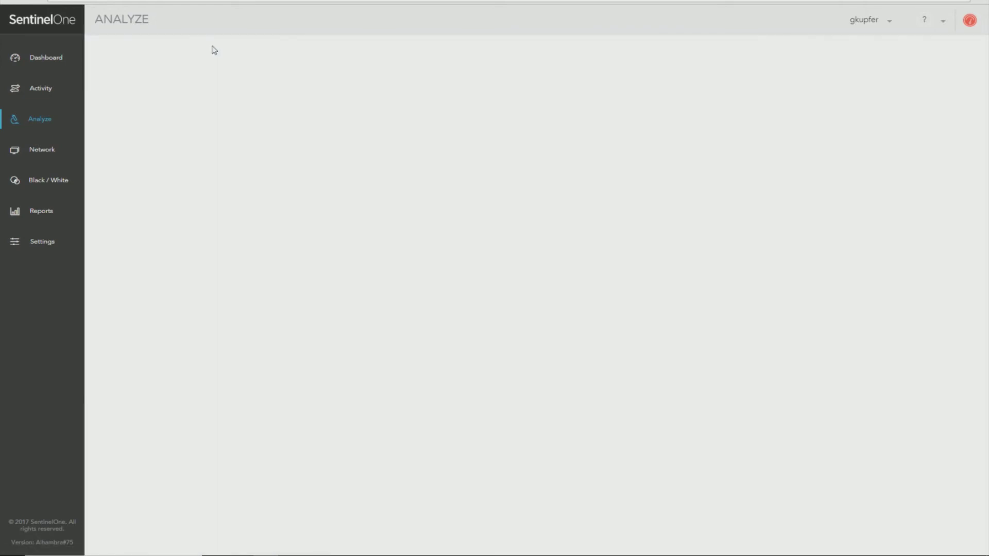
click(232, 48)
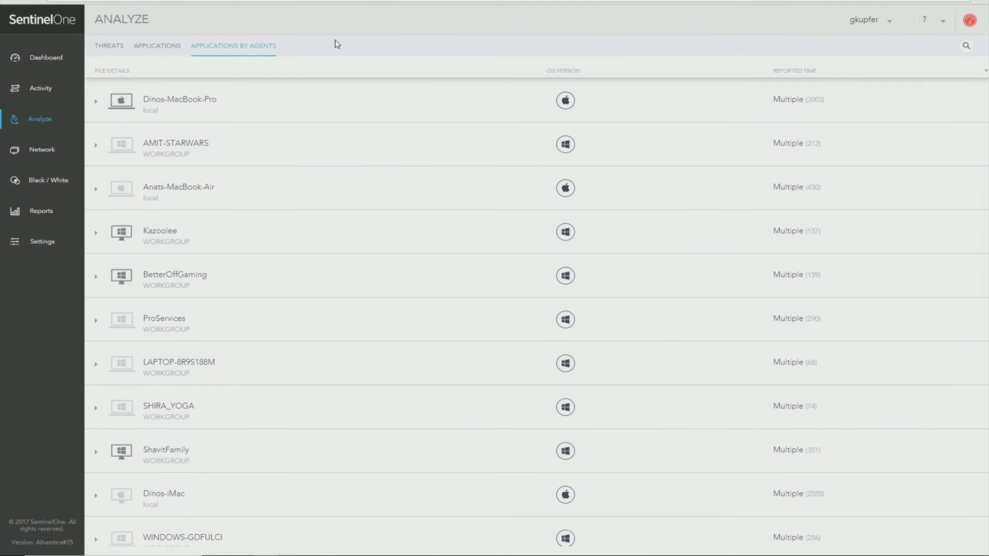
click(44, 251)
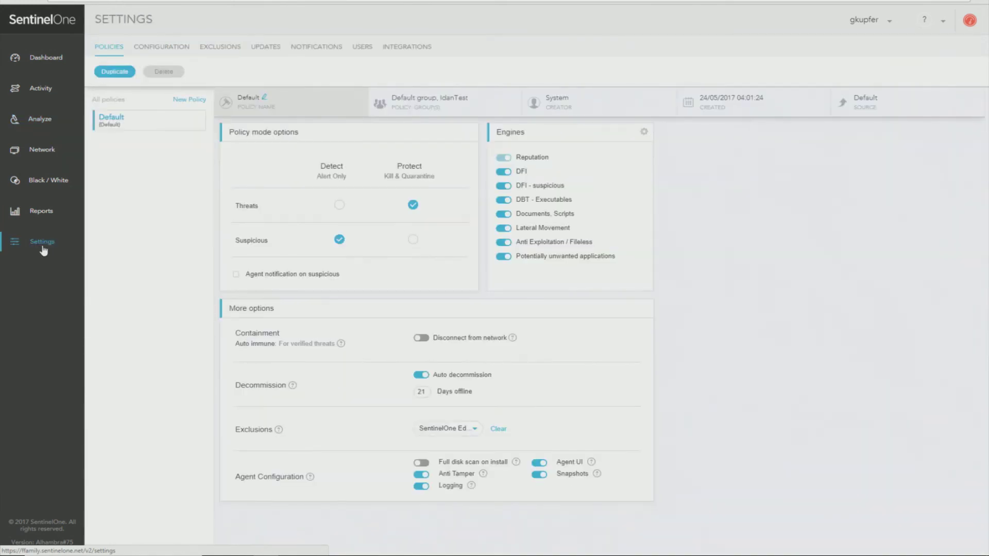
Step: Show the Global exclusion list's 5 path exclusions and start a New List
click(217, 52)
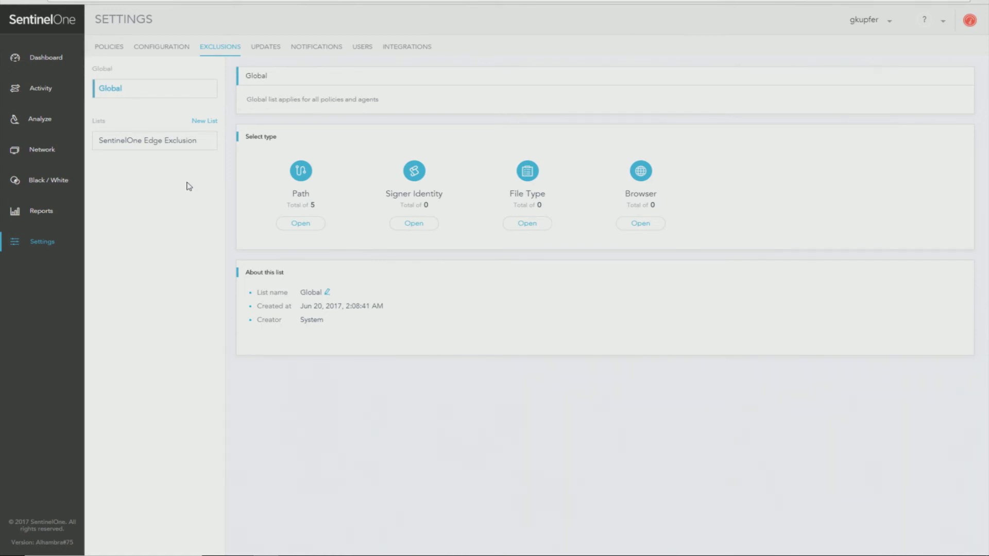
click(211, 125)
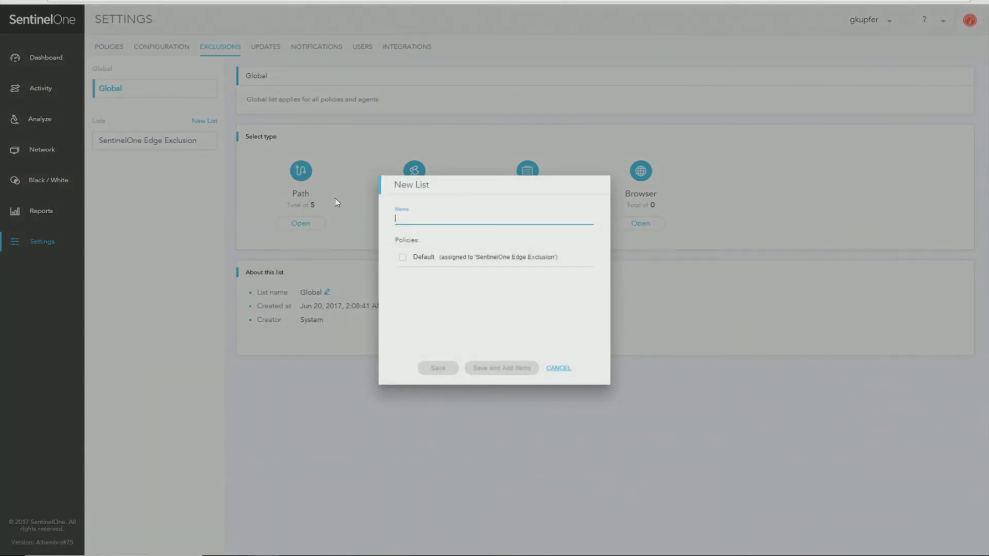
Step: Name the new exclusion list 'Devs' and save it with no exclusions
text(Devs)
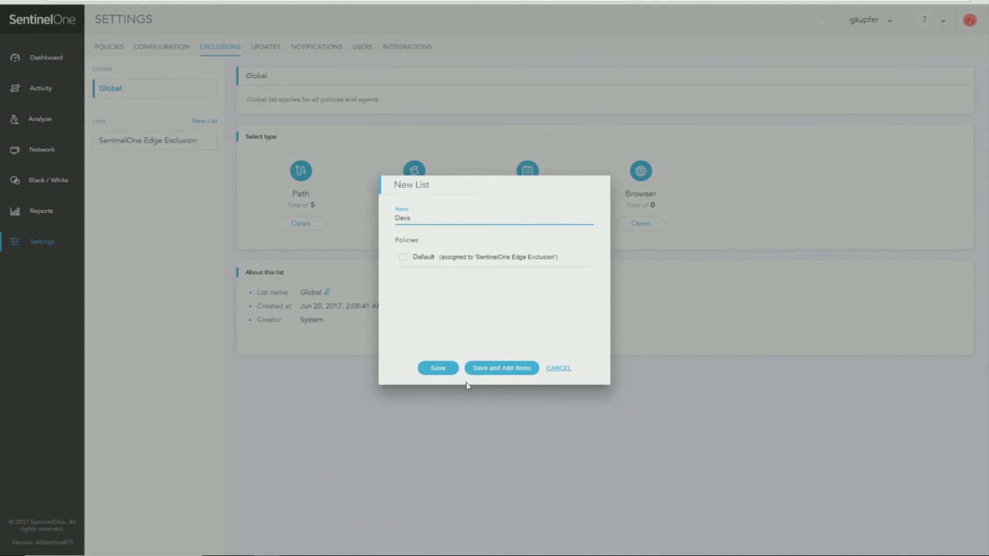
click(447, 369)
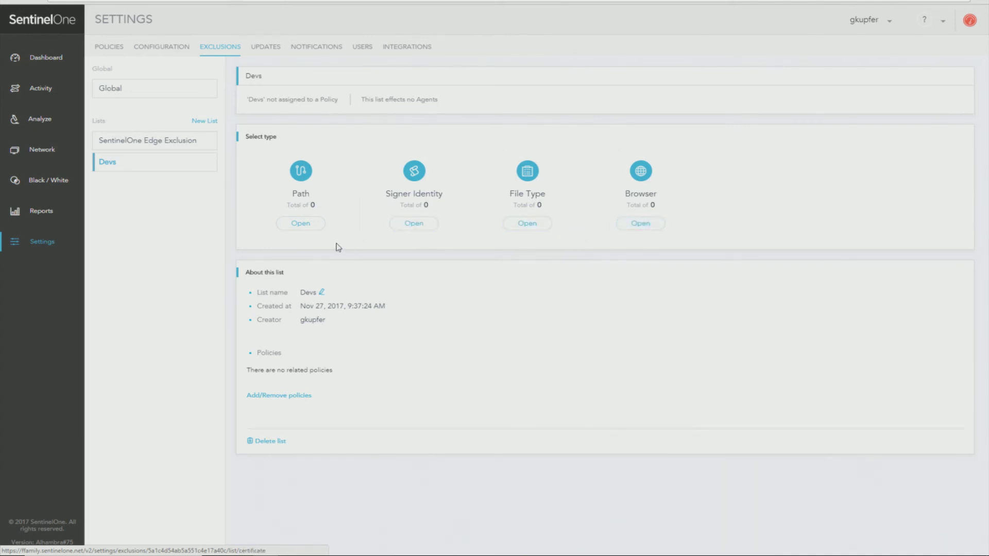
Step: Open the Devs list's path exclusions, check the available types, and start a New Exclusion
click(311, 220)
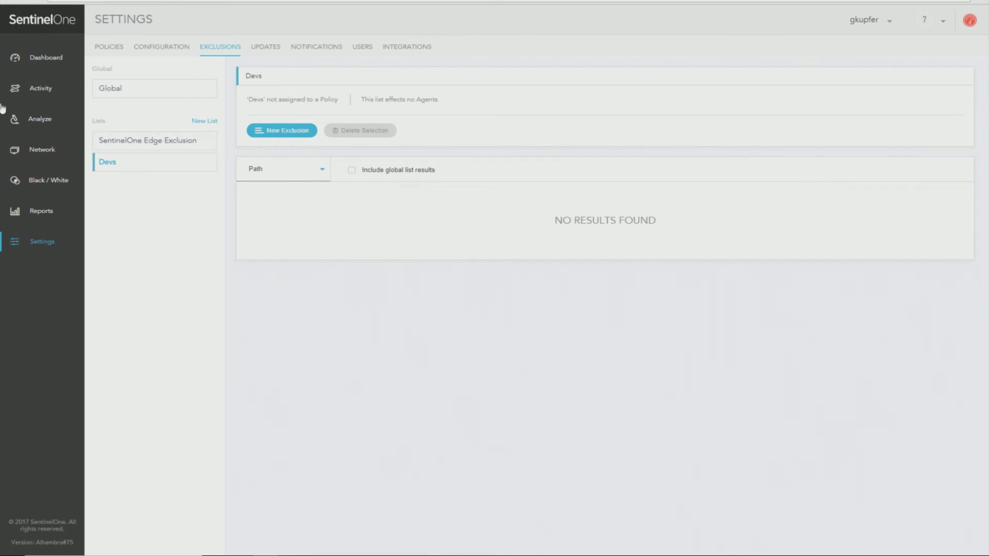
click(325, 176)
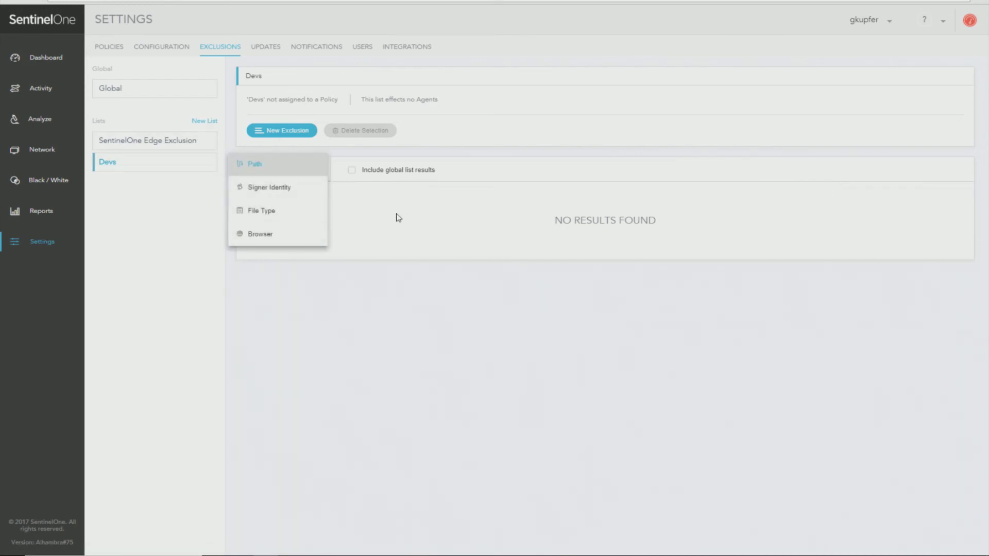
click(360, 214)
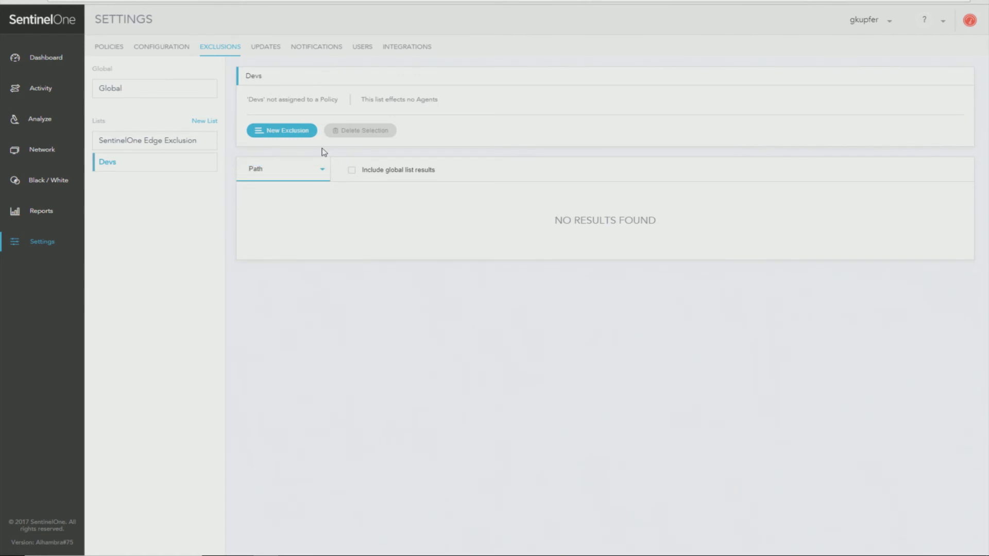
click(285, 132)
Step: Switch the Devs exclusion type from Path to Signer Identity, leaving the OS unchanged
click(407, 174)
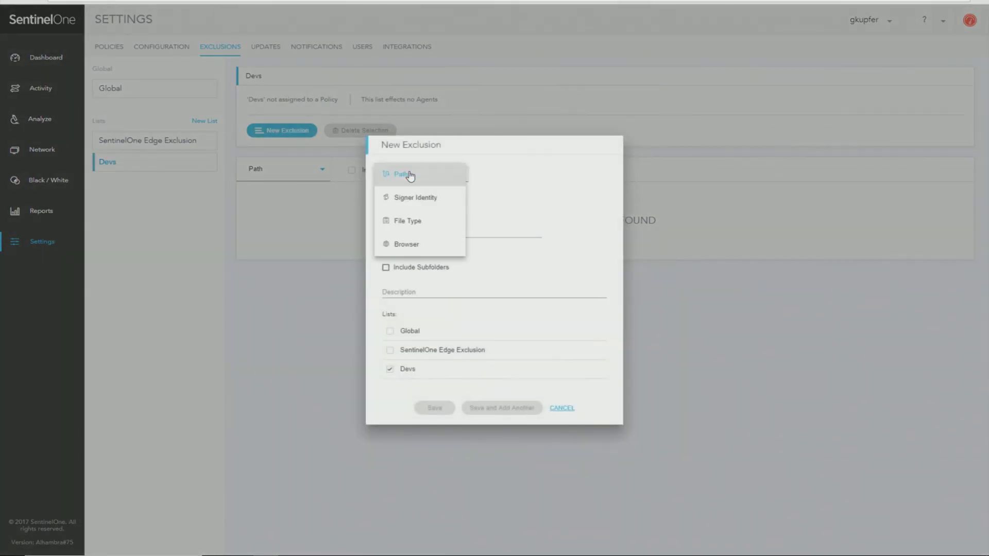
click(481, 198)
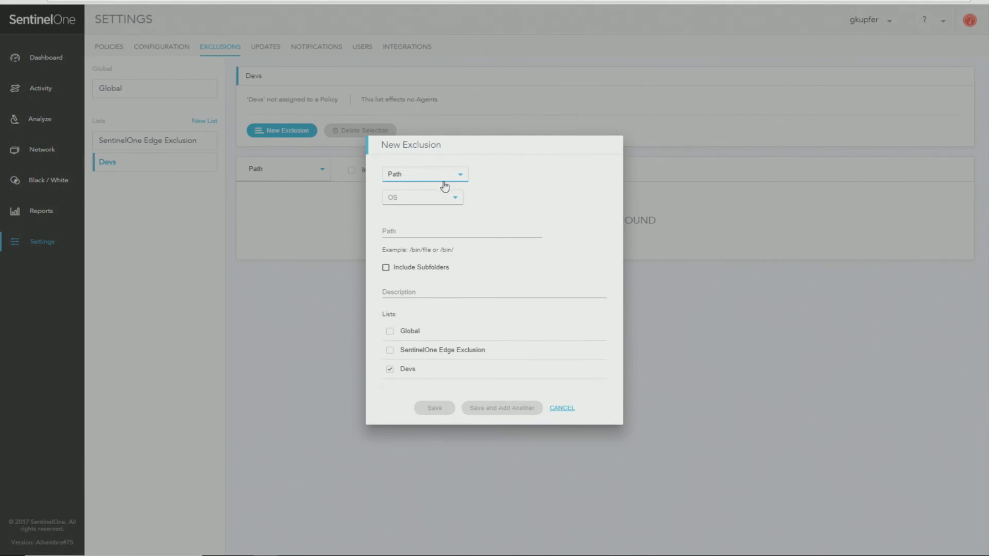
click(451, 201)
click(502, 221)
click(462, 180)
click(445, 198)
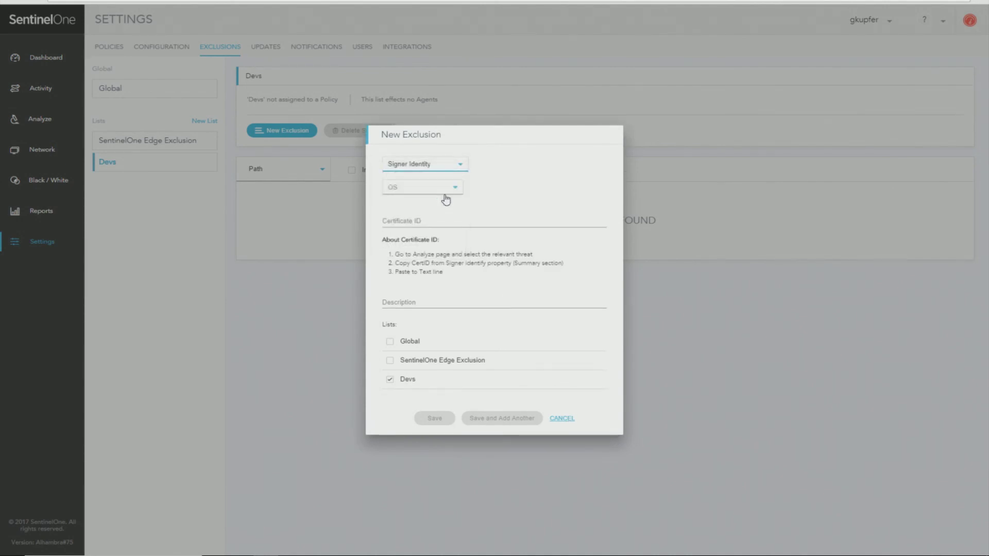
click(444, 191)
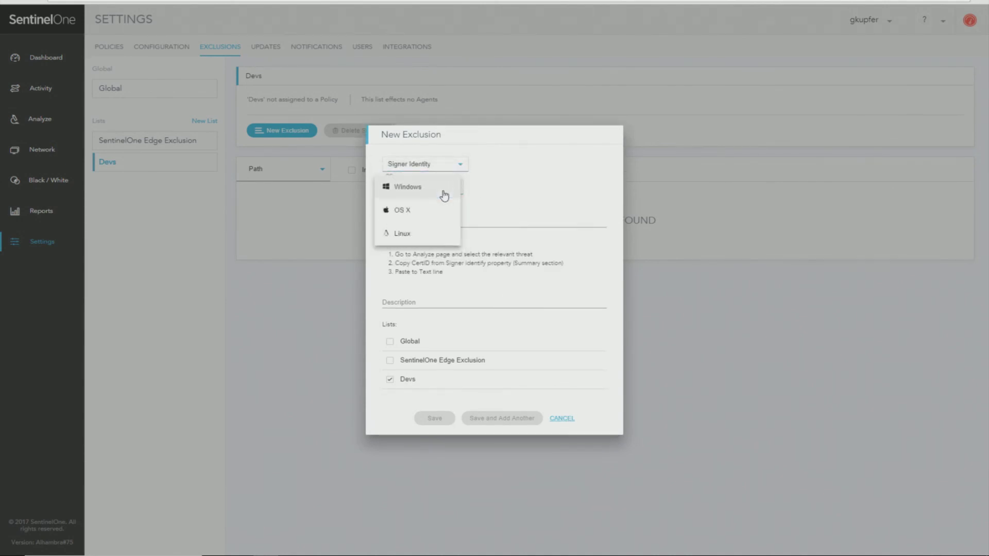
click(509, 207)
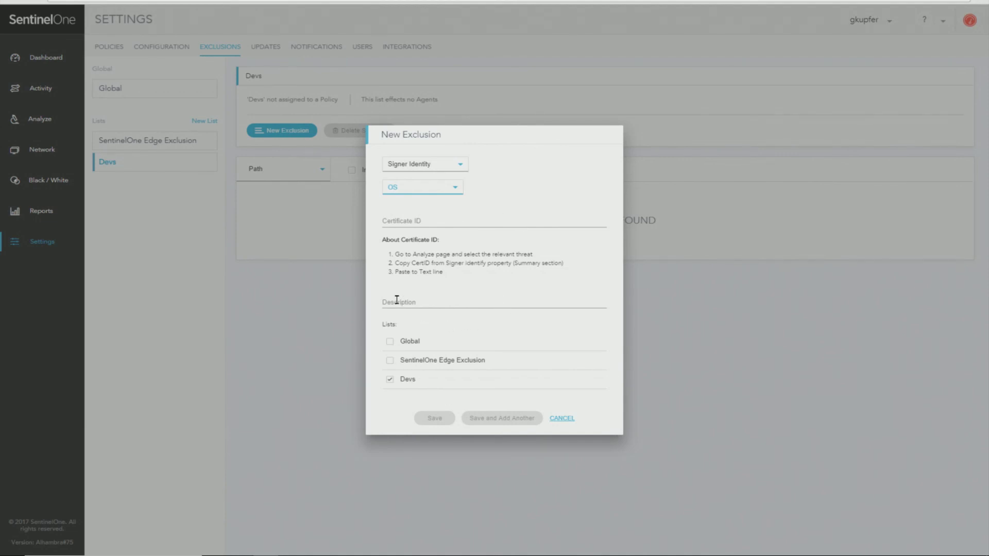
Step: Try the File Type exclusion form, checking its operating system choices and file type field
click(460, 166)
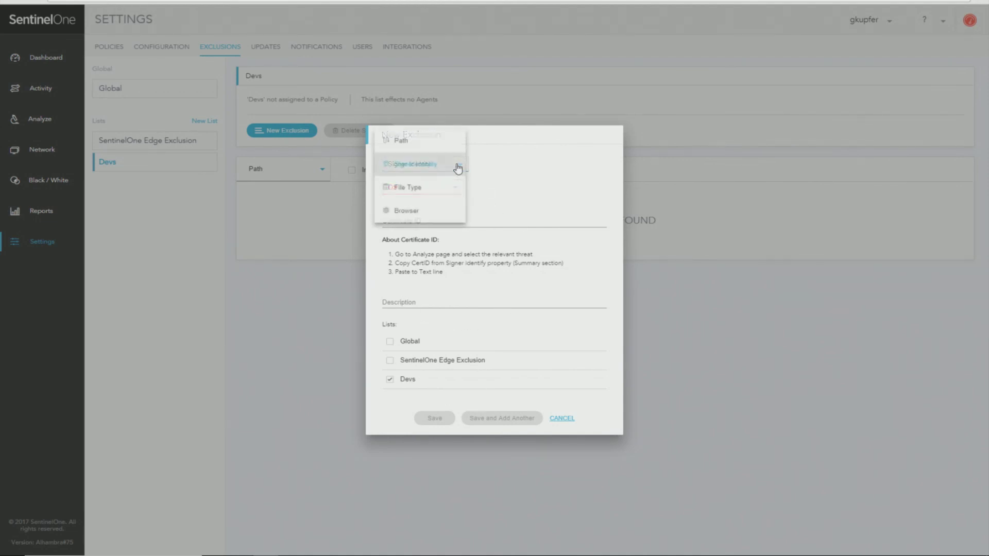
click(439, 186)
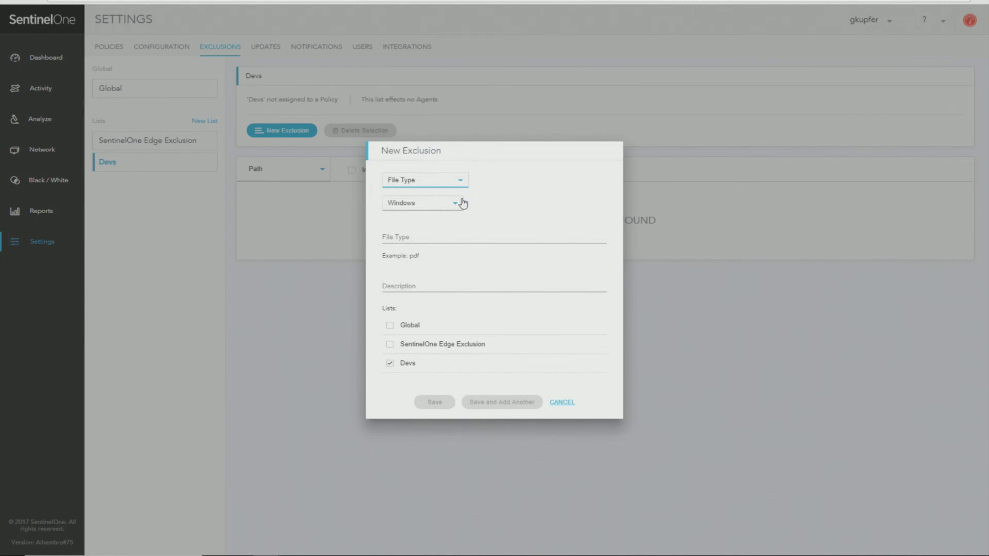
click(463, 203)
click(489, 204)
click(406, 236)
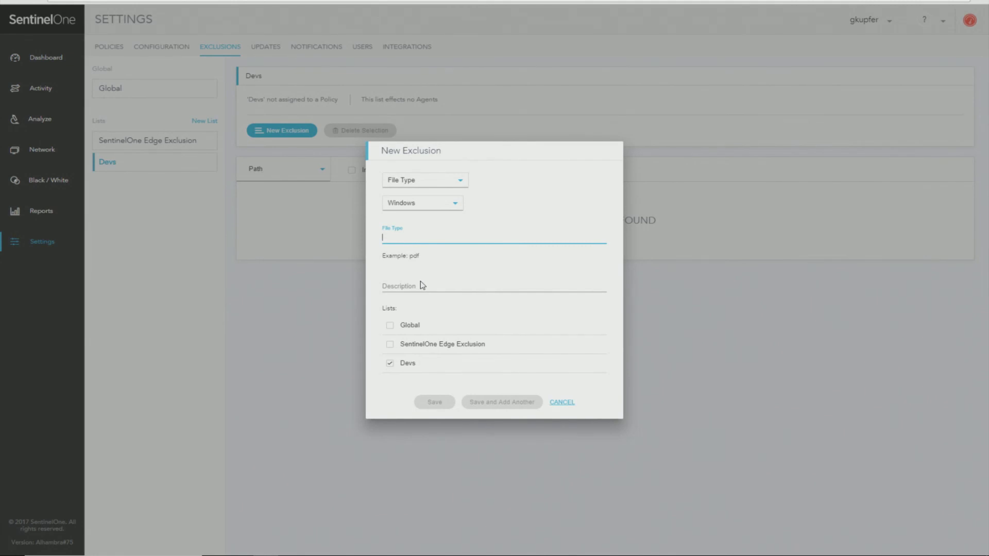
Step: Try the Browser exclusion form's browser list, then move to the Policies settings
click(453, 183)
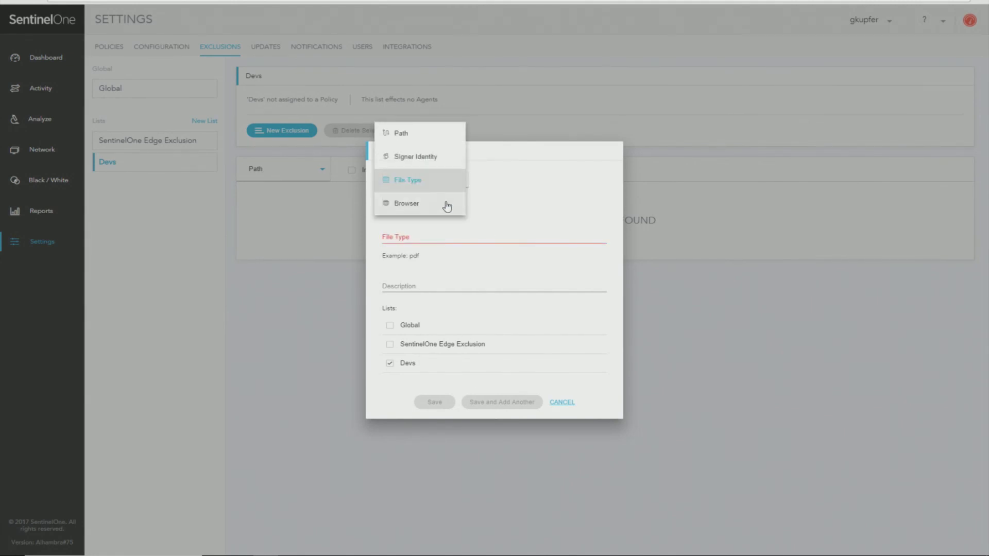
click(446, 203)
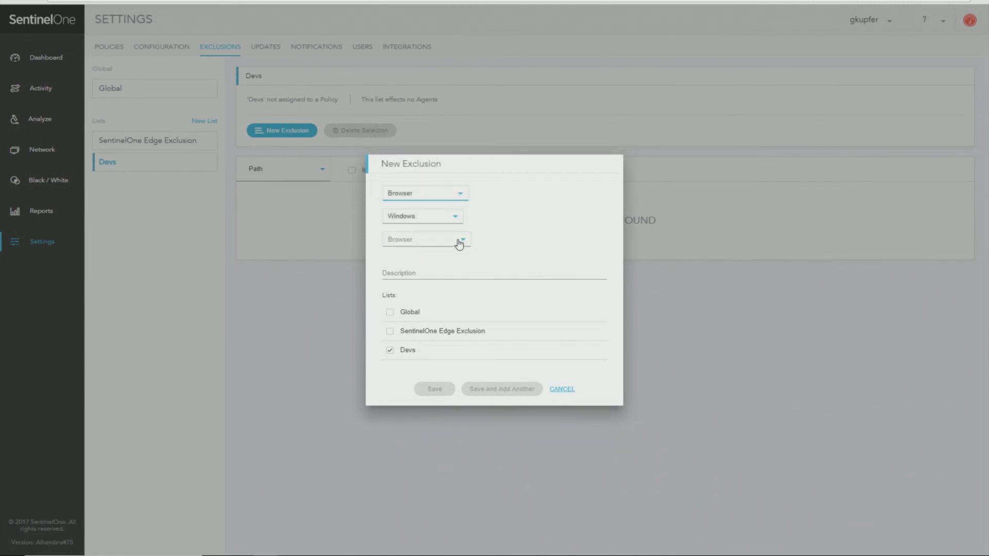
click(458, 242)
click(517, 236)
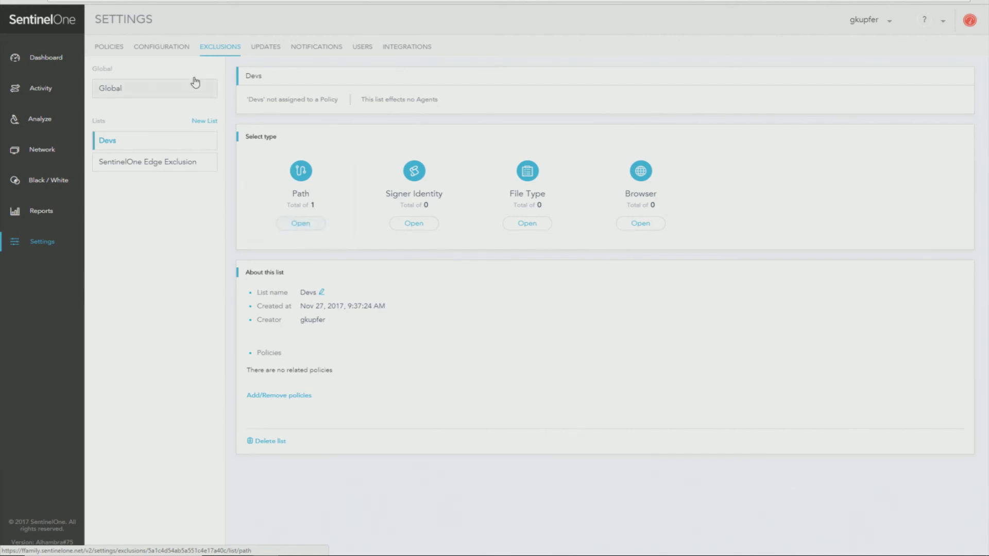
click(107, 50)
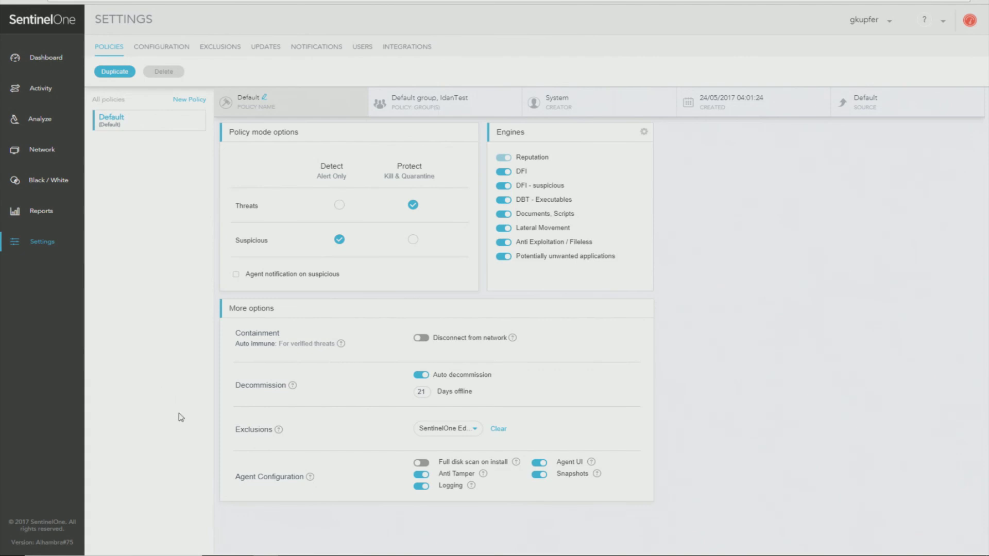
Step: View the Default policy's exclusion choices, Devs and SentinelOne Edge Exclusion, leaving them unchanged, then go to Network
mouse_move(282, 431)
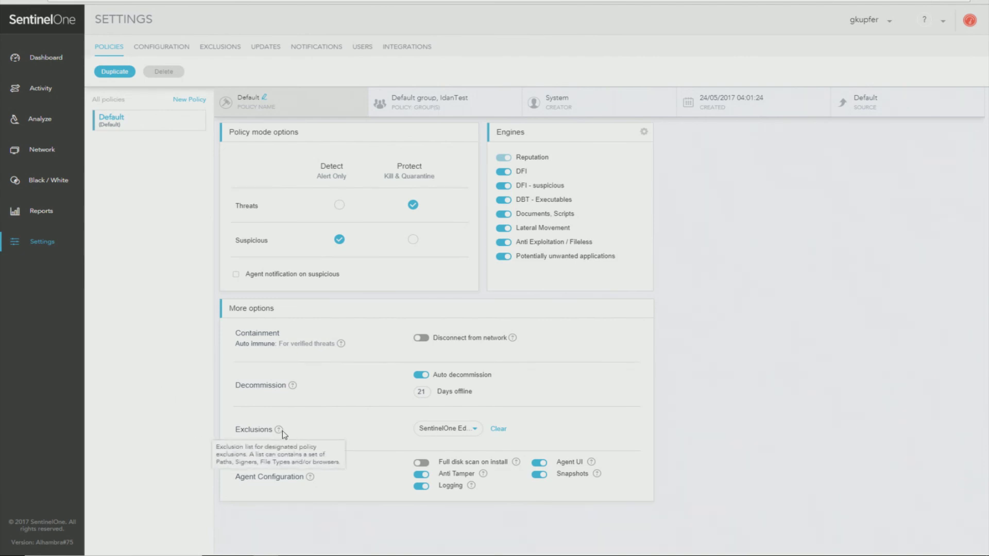
click(464, 432)
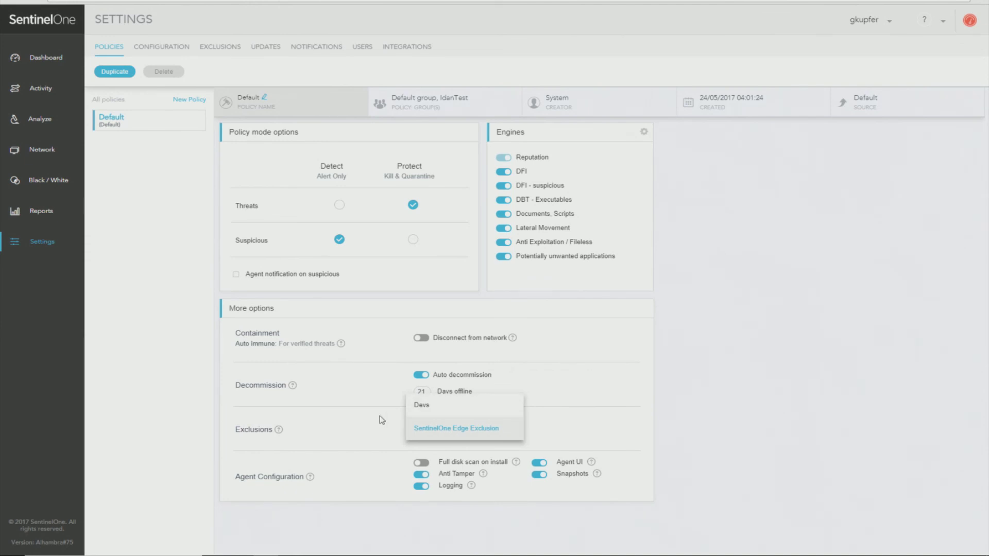
click(351, 421)
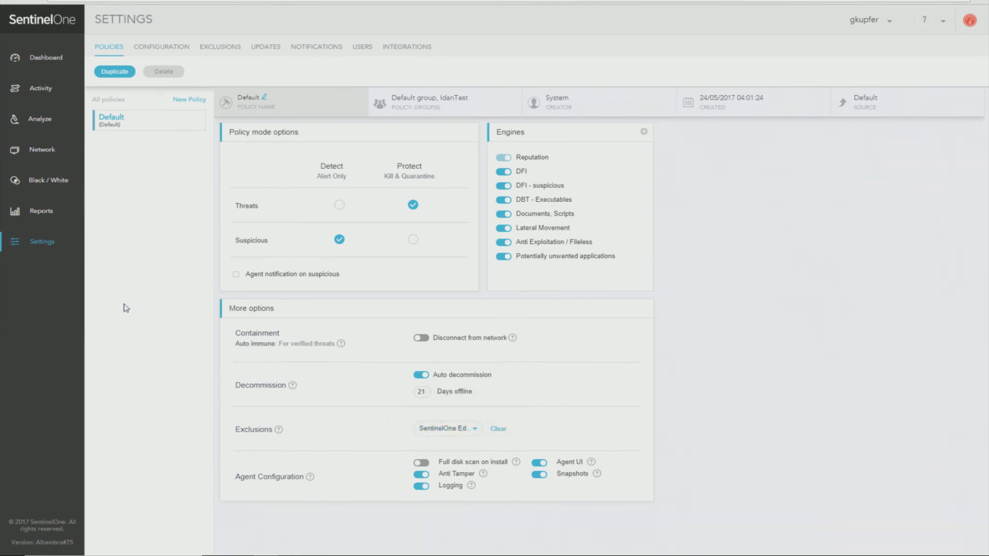
click(43, 150)
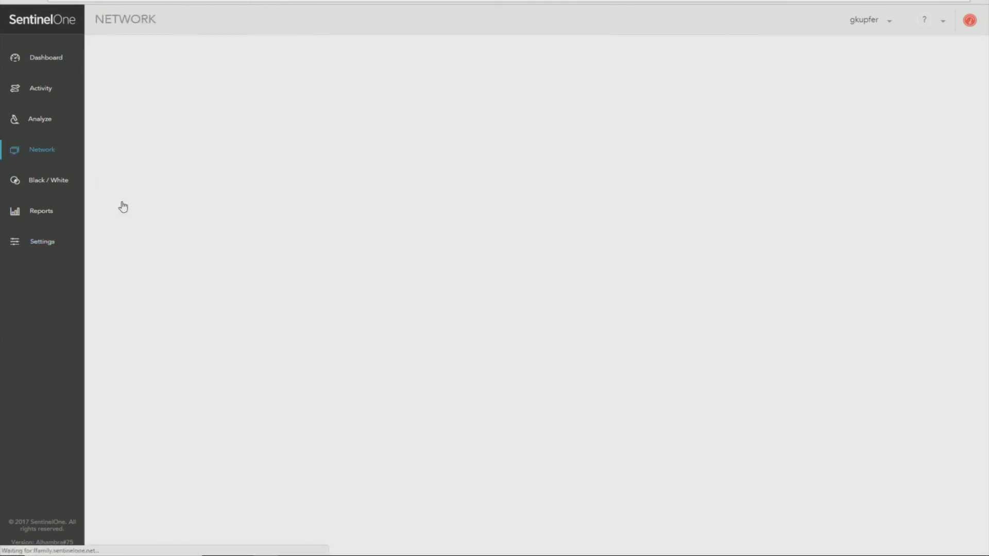
Step: Inspect the empty test group's policy details, then close them
click(190, 179)
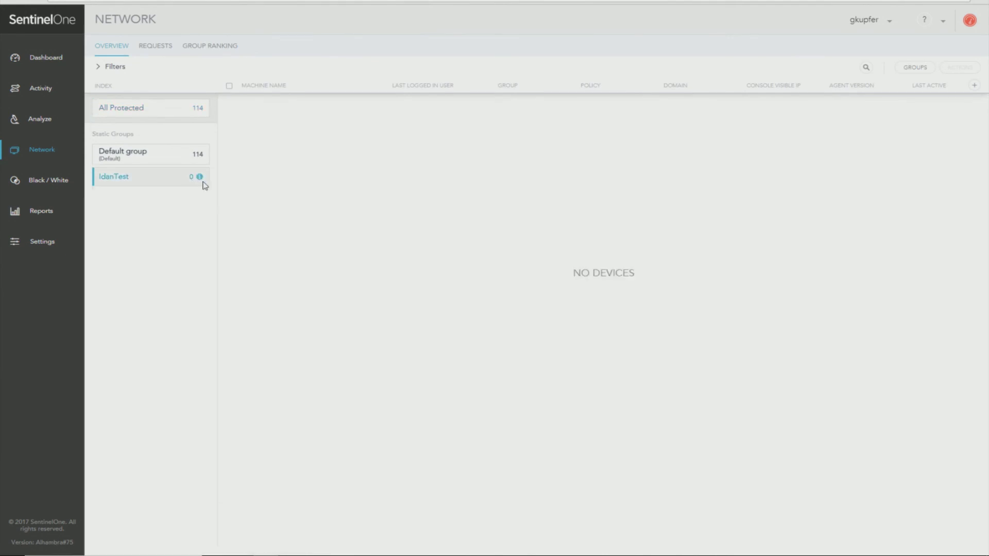
click(199, 177)
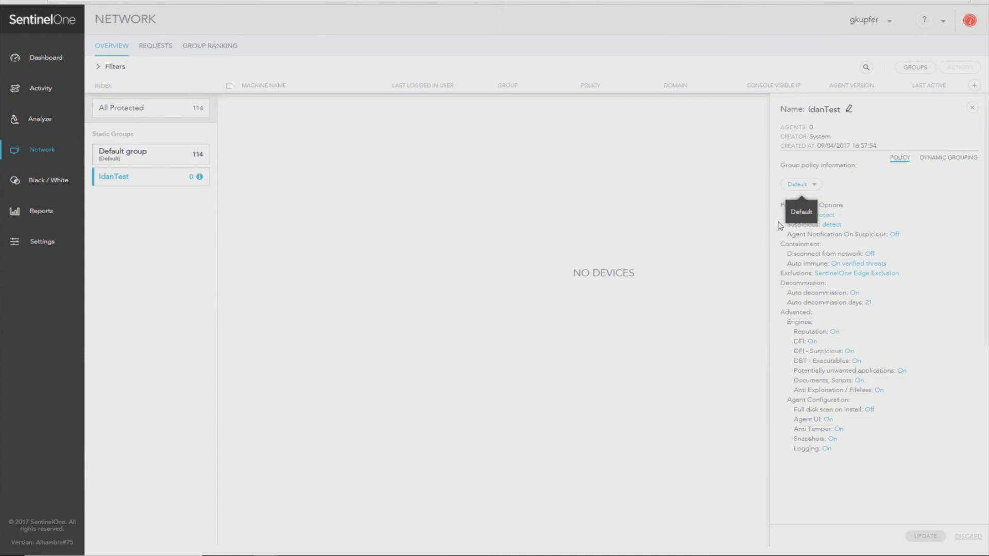
click(972, 107)
Step: Start a new Untitled network group and check its policy choices, keeping the Default policy
click(915, 68)
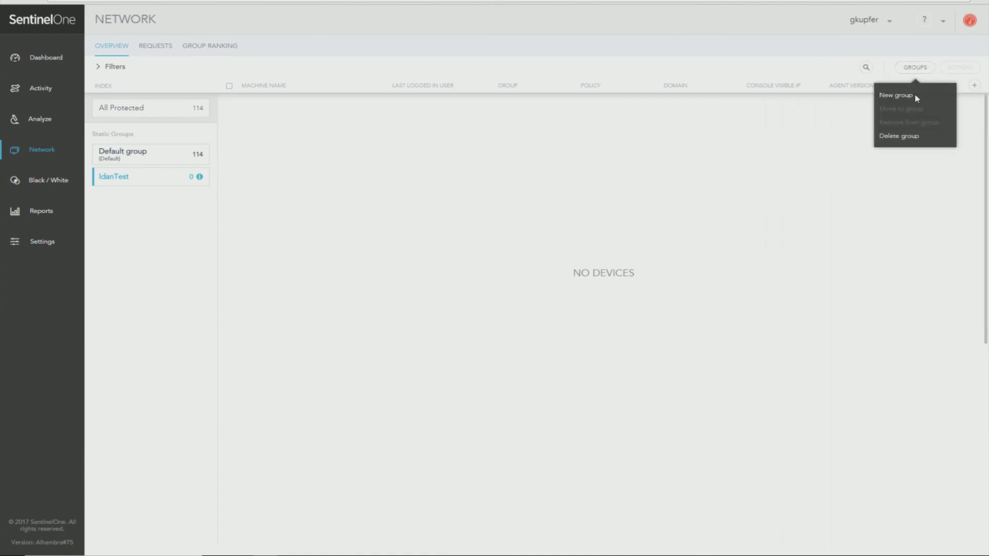
click(914, 95)
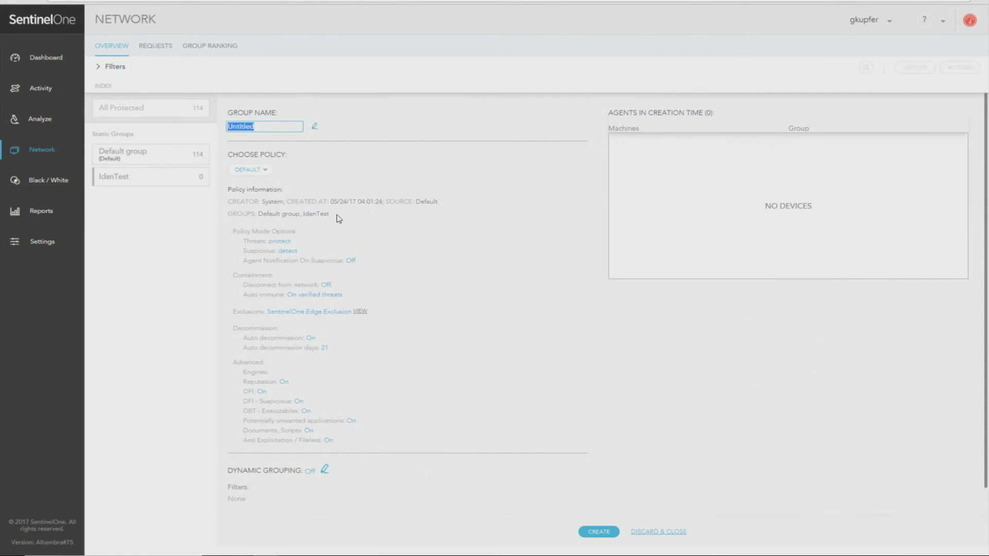
click(262, 171)
click(319, 184)
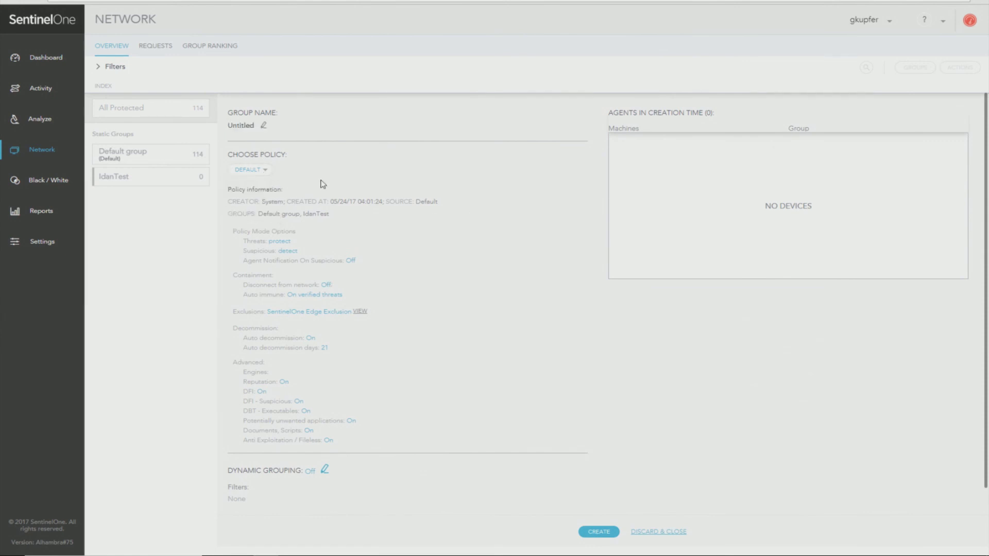